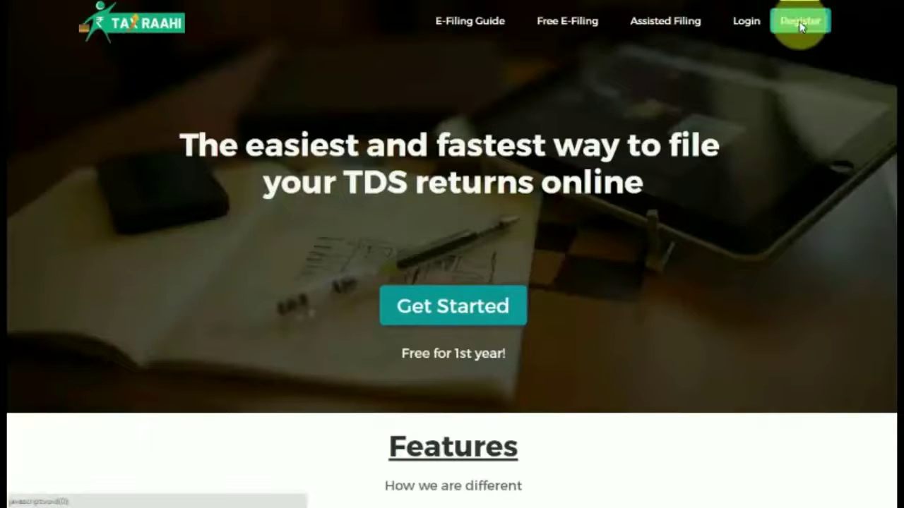
# Register a new TaxRaahi account with a name, mobile number, e-mail address and matching password
pyautogui.click(800, 23)
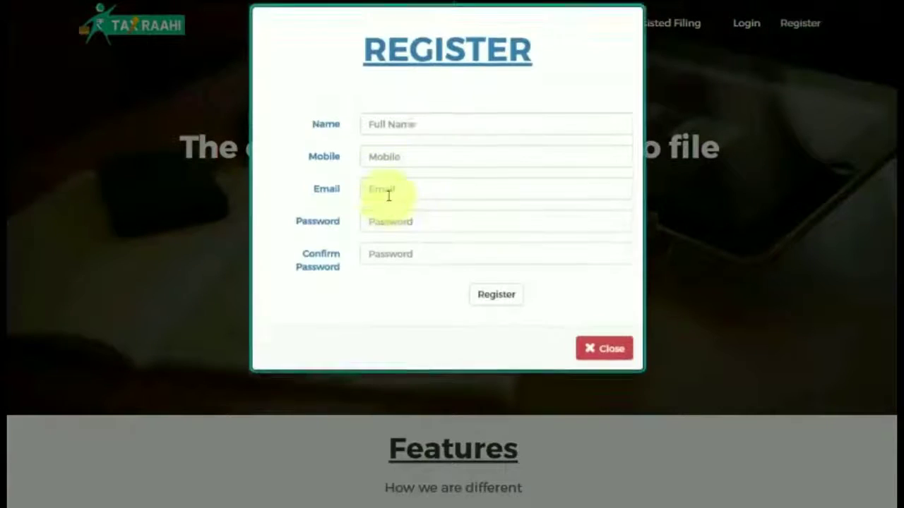
pyautogui.write('asd')
pyautogui.click(428, 176)
pyautogui.click(393, 214)
pyautogui.click(548, 237)
pyautogui.write('123456')
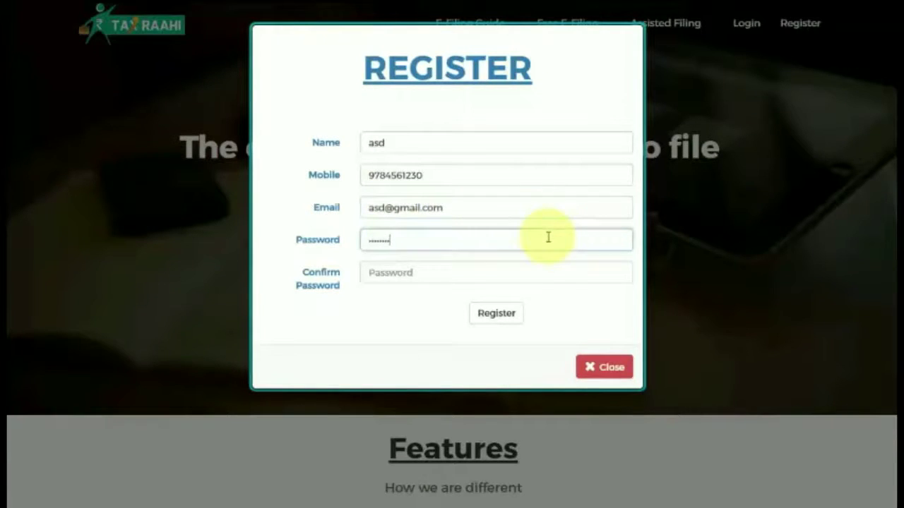
pyautogui.click(529, 276)
pyautogui.write('123456')
pyautogui.click(508, 314)
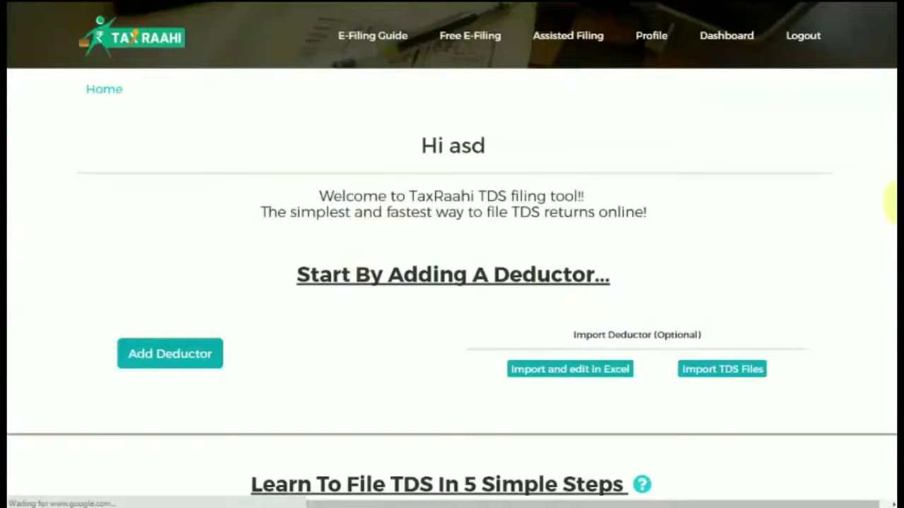
pyautogui.scroll(-2, 895, 203)
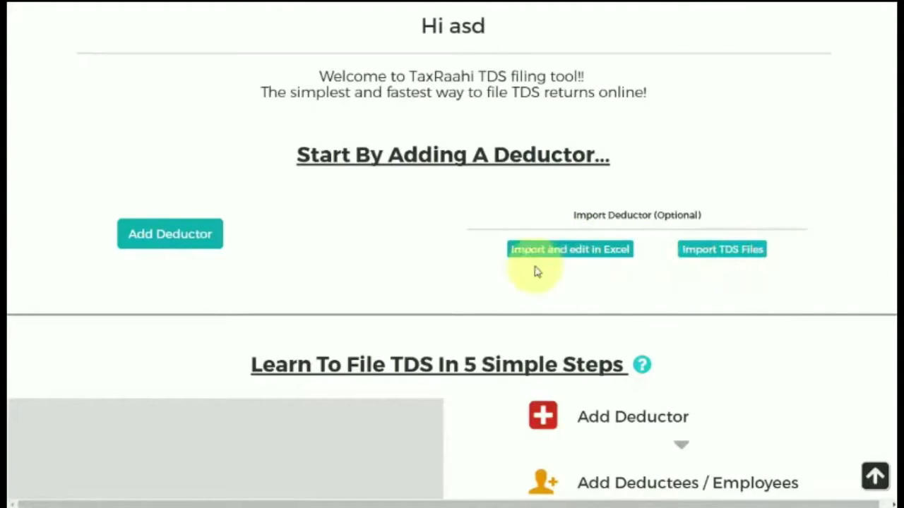
# Enter Basic Info for deductor 'asd': TAN, PAN and deductor type, then save
pyautogui.click(170, 235)
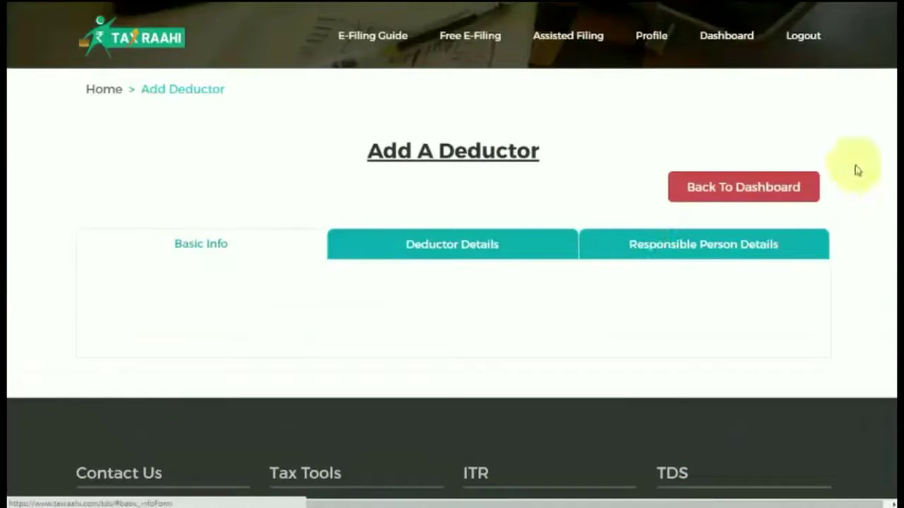
pyautogui.click(313, 299)
pyautogui.write('asd')
pyautogui.click(403, 330)
pyautogui.write('abcd12345e')
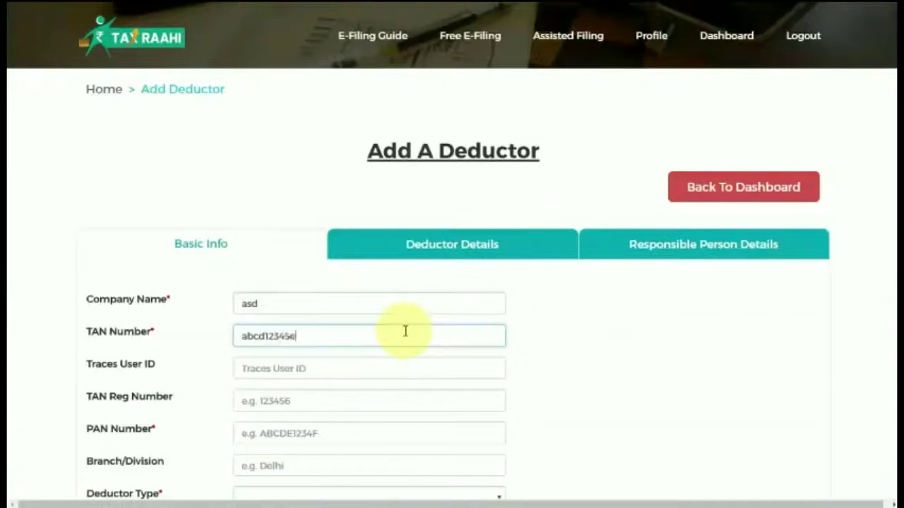
pyautogui.click(327, 437)
pyautogui.write('abcde1234e')
pyautogui.scroll(-2, 440, 345)
pyautogui.click(440, 343)
pyautogui.click(381, 282)
pyautogui.click(146, 392)
pyautogui.click(365, 144)
pyautogui.write('H')
pyautogui.click(287, 167)
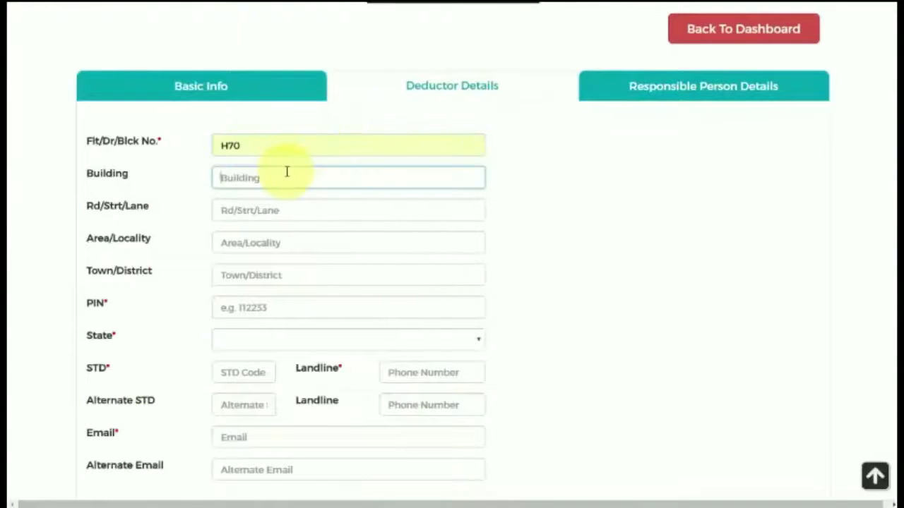
pyautogui.click(275, 304)
pyautogui.write('110025')
pyautogui.click(346, 340)
pyautogui.click(317, 204)
pyautogui.click(236, 372)
pyautogui.write('011')
pyautogui.click(431, 372)
pyautogui.click(283, 437)
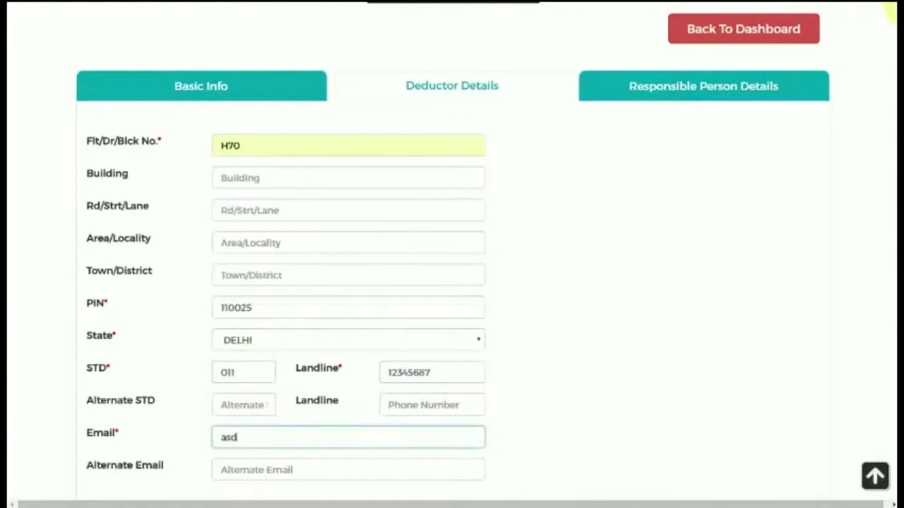
pyautogui.scroll(-4, 177, 268)
pyautogui.click(178, 269)
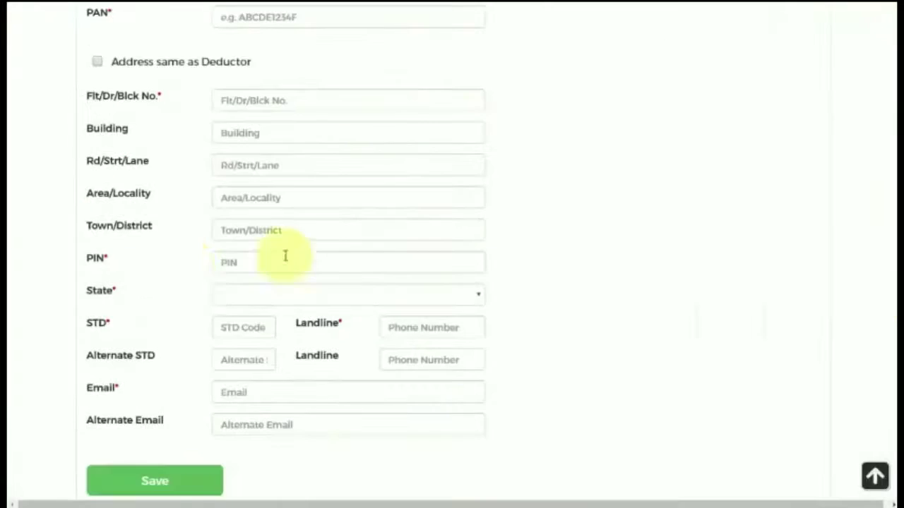
# Enter the responsible person's name, father's name, mobile number and PAN
pyautogui.scroll(3, 529, 106)
pyautogui.click(381, 90)
pyautogui.write('abc')
pyautogui.click(345, 120)
pyautogui.write('Man')
pyautogui.click(258, 151)
pyautogui.write('ert')
pyautogui.press('Tab')
pyautogui.write('9876543210')
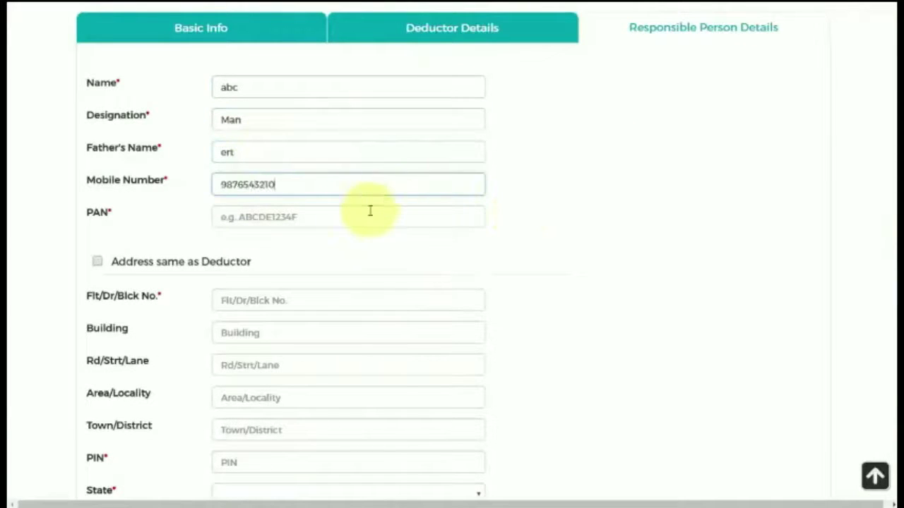
pyautogui.click(369, 211)
pyautogui.write('abcde')
# Reuse the deductor's address, enter STD 011 and the landline number, and save the deductor
pyautogui.click(97, 261)
pyautogui.click(227, 300)
pyautogui.write('011')
pyautogui.click(414, 303)
pyautogui.click(262, 364)
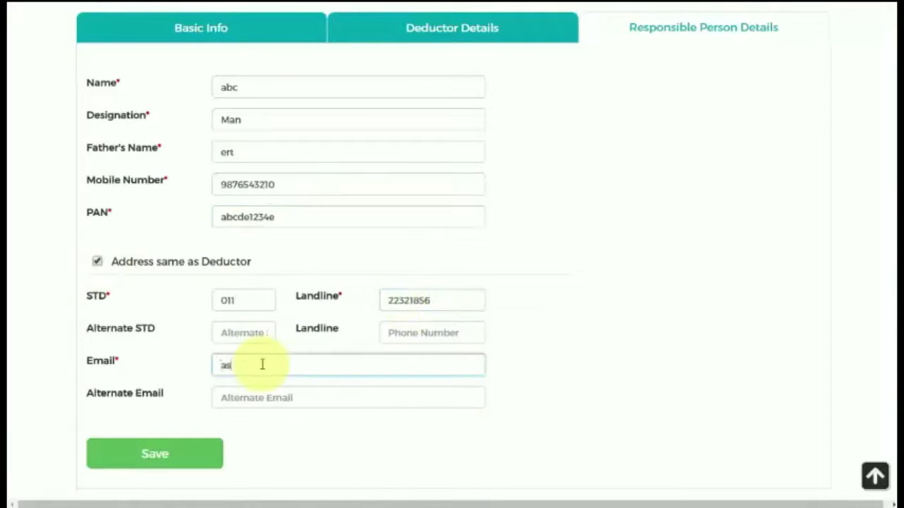
pyautogui.press('Return')
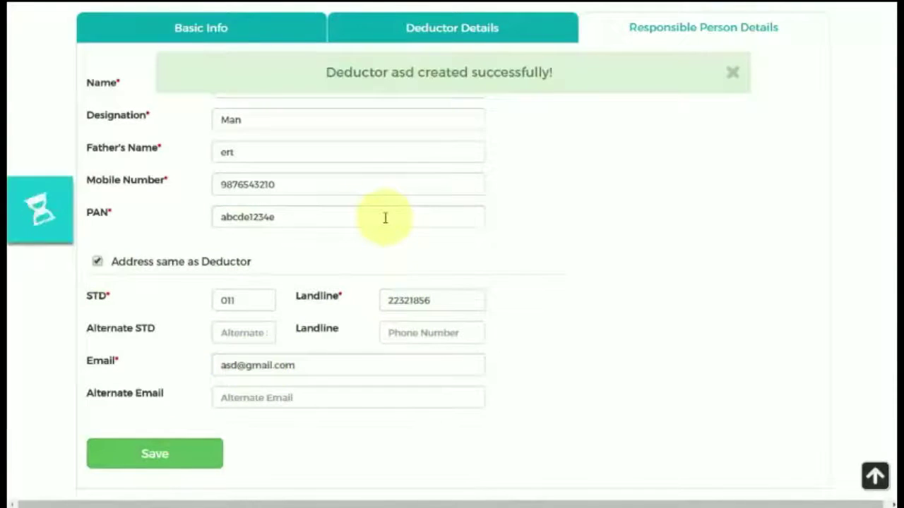
pyautogui.click(566, 468)
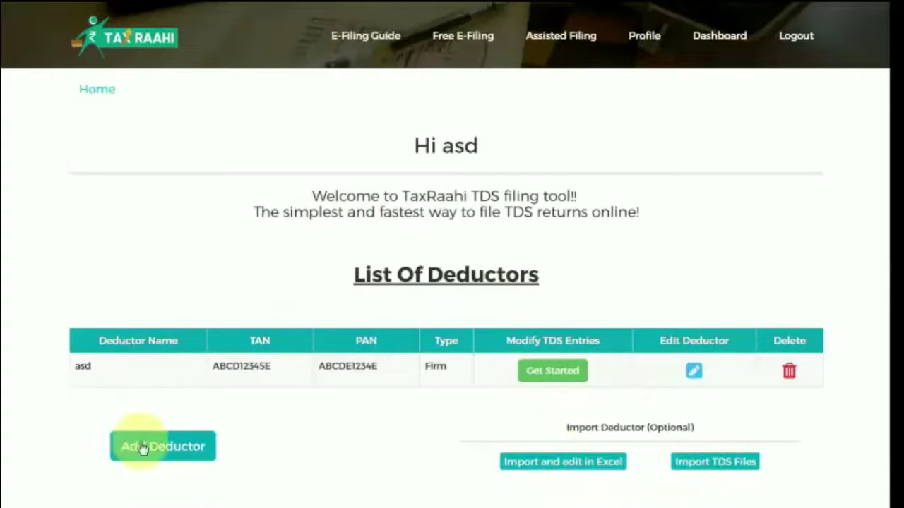
# Start a return for asd with Form 24Q, financial year 2015 - 2016 and quarter Q1
pyautogui.click(552, 371)
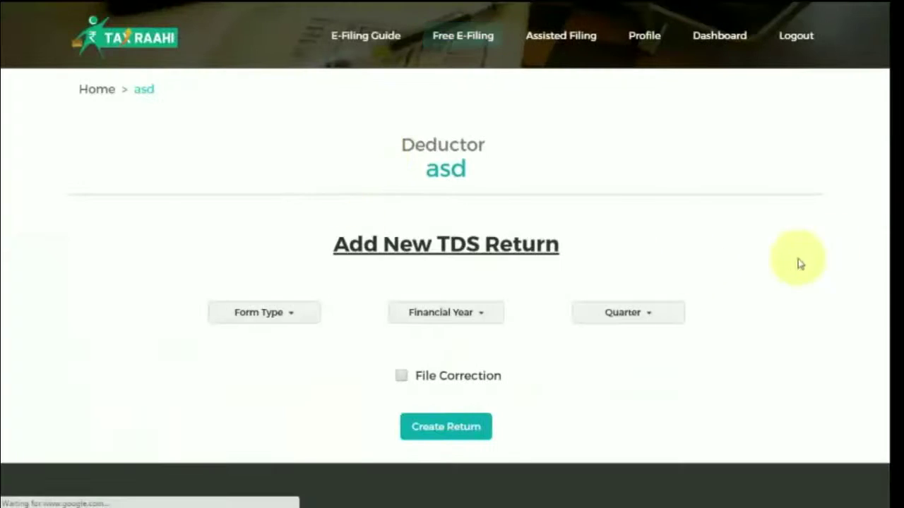
pyautogui.scroll(-3, 881, 187)
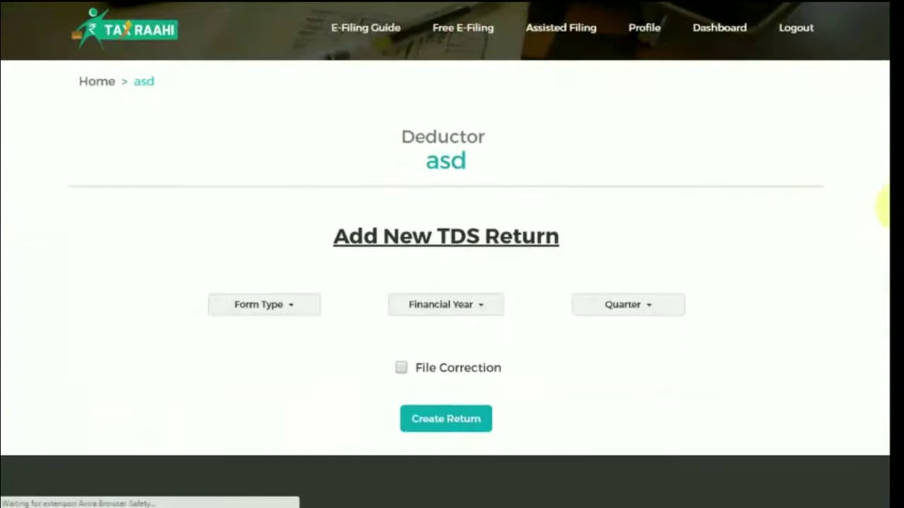
pyautogui.scroll(1, 885, 247)
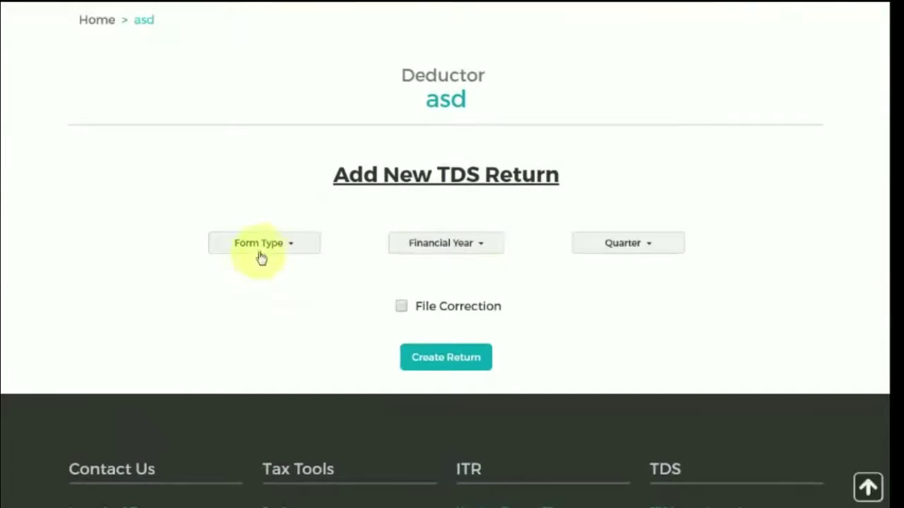
pyautogui.click(283, 249)
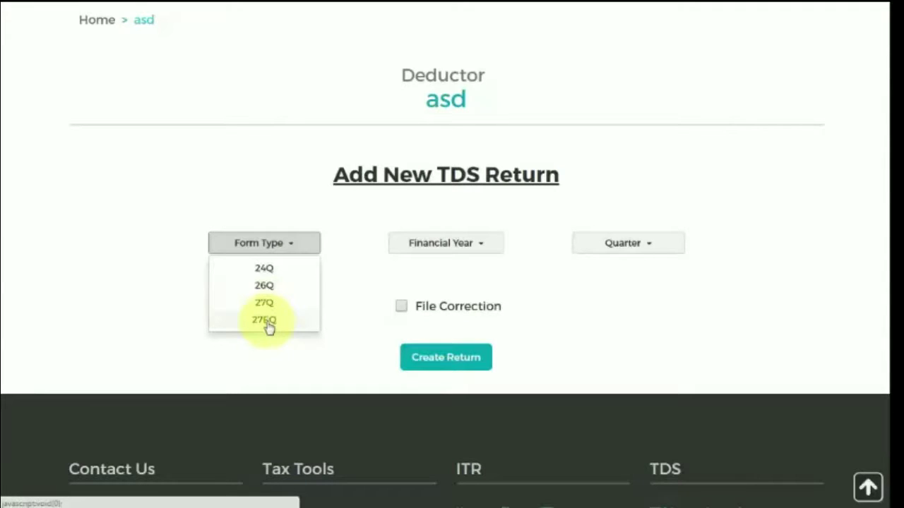
pyautogui.click(273, 272)
pyautogui.click(458, 252)
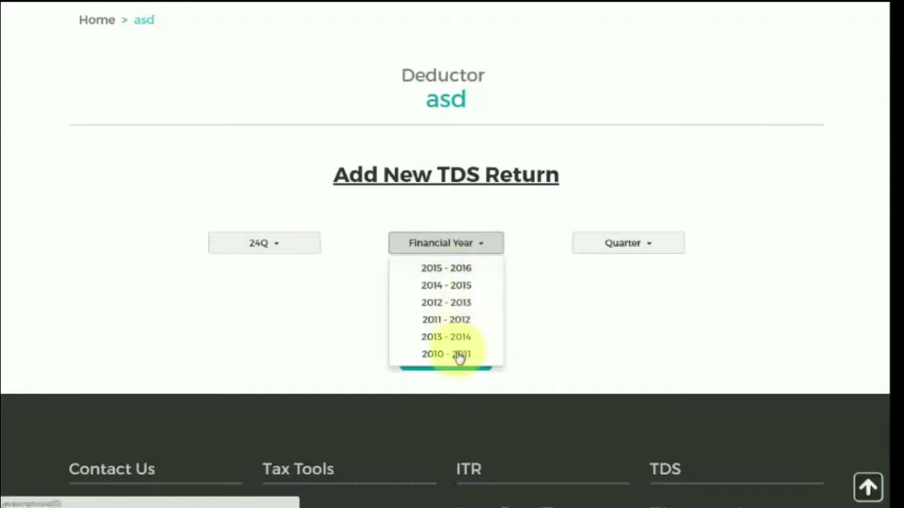
pyautogui.click(458, 272)
pyautogui.click(615, 254)
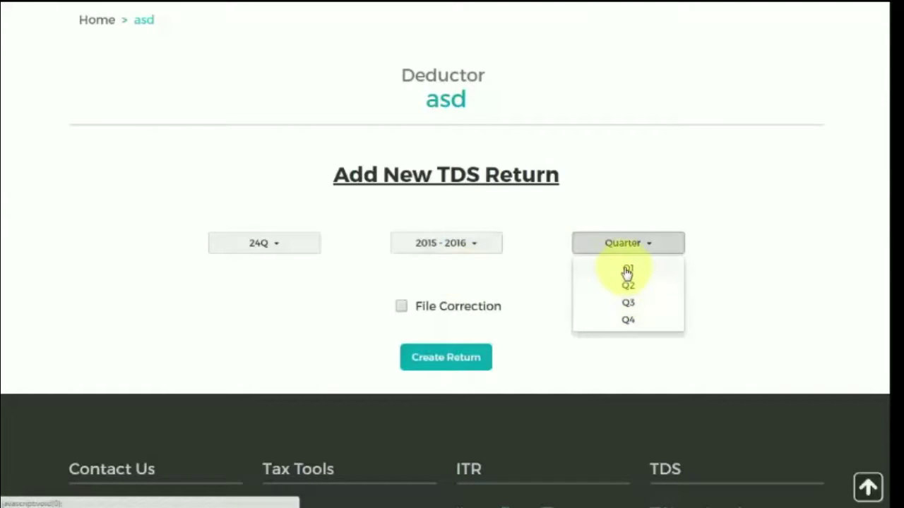
pyautogui.click(627, 269)
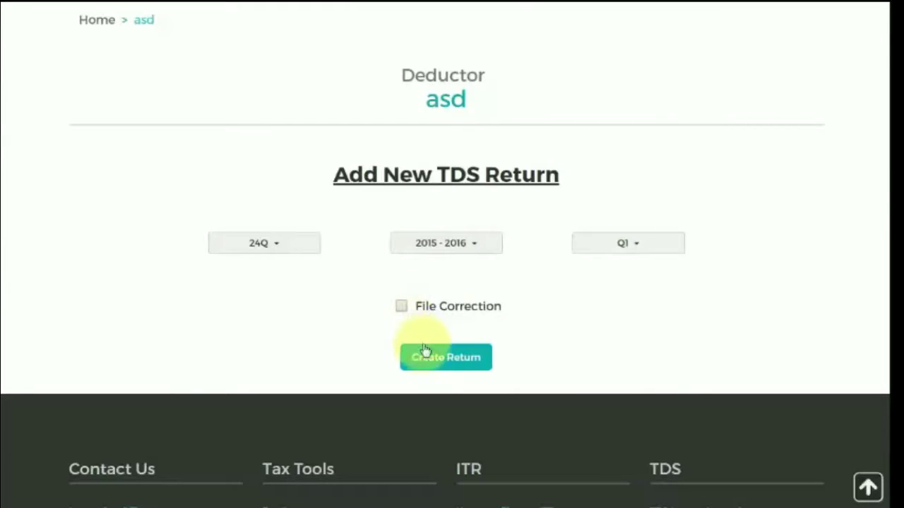
# Create the return and begin a challan with minor head 200 - Payable, deposit date 01-08-2016
pyautogui.click(444, 360)
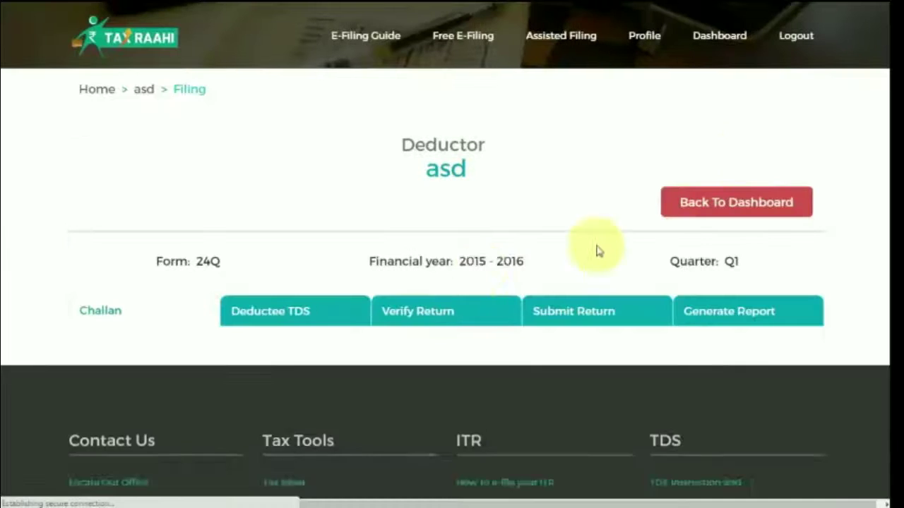
pyautogui.scroll(-3, 884, 184)
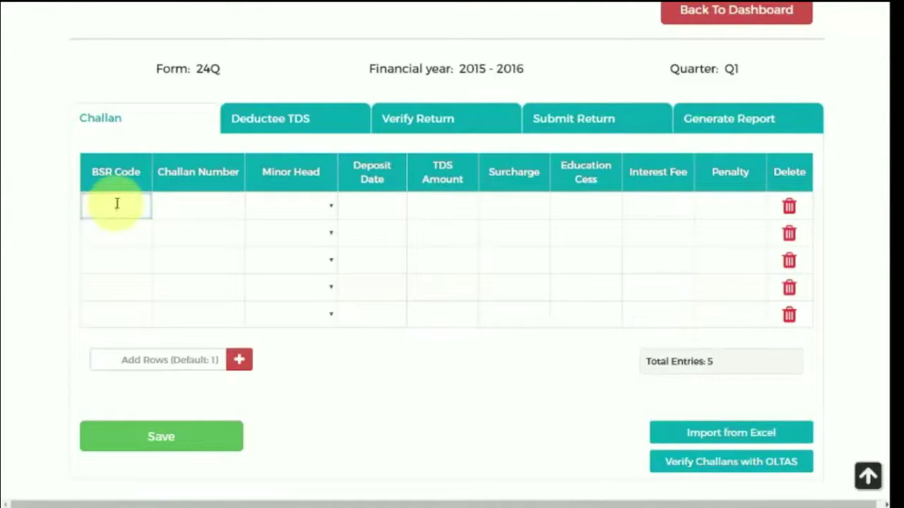
pyautogui.click(214, 212)
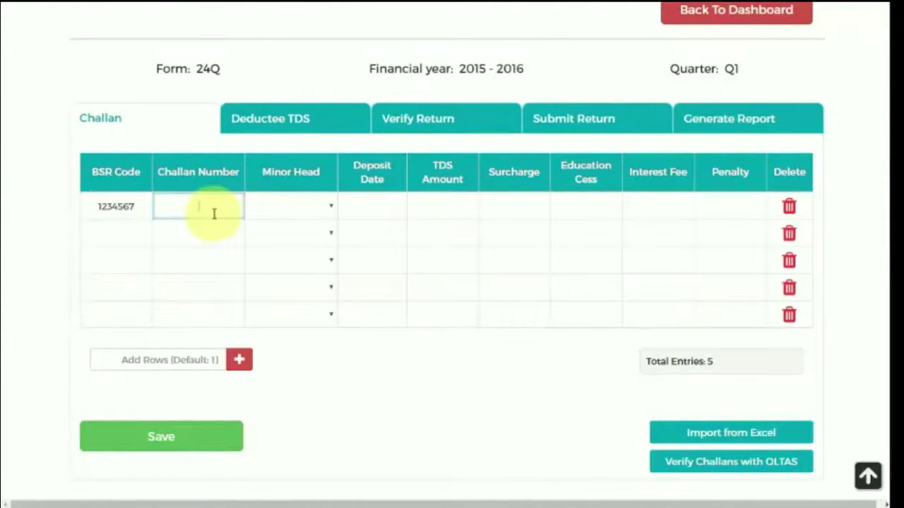
pyautogui.click(289, 209)
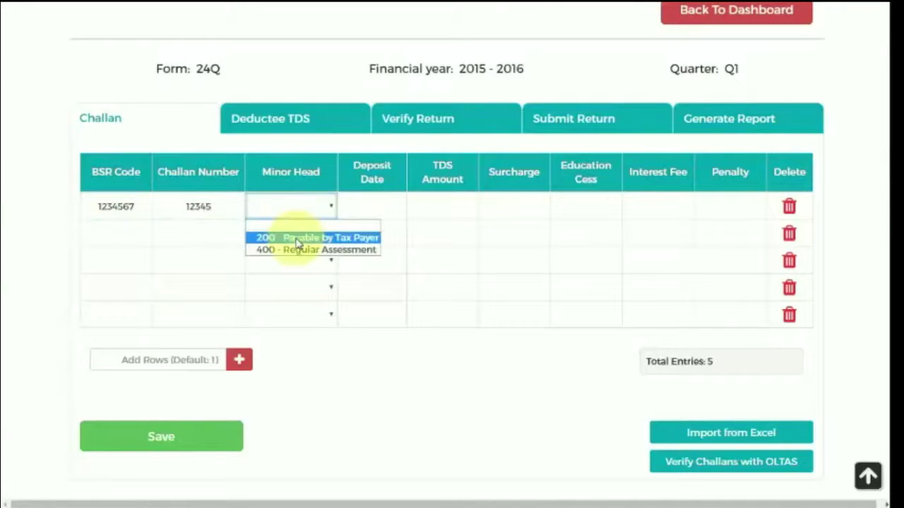
pyautogui.click(289, 236)
pyautogui.click(375, 206)
pyautogui.click(370, 280)
# Set challan TDS to 1000 with surcharge, cess, interest and penalty 0, and save it
pyautogui.click(428, 210)
pyautogui.write('1000')
pyautogui.click(487, 209)
pyautogui.write('0')
pyautogui.click(586, 206)
pyautogui.write('0')
pyautogui.click(647, 209)
pyautogui.write('0')
pyautogui.click(702, 207)
pyautogui.write('0')
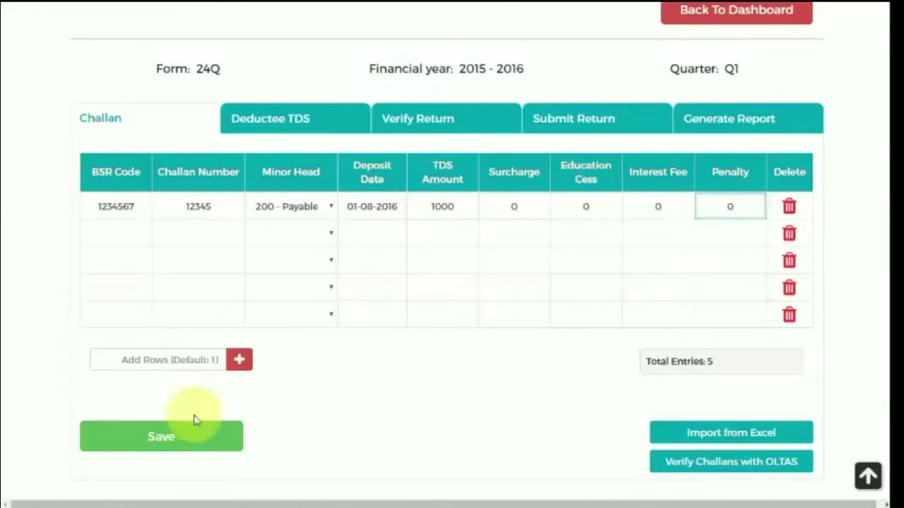
pyautogui.click(196, 438)
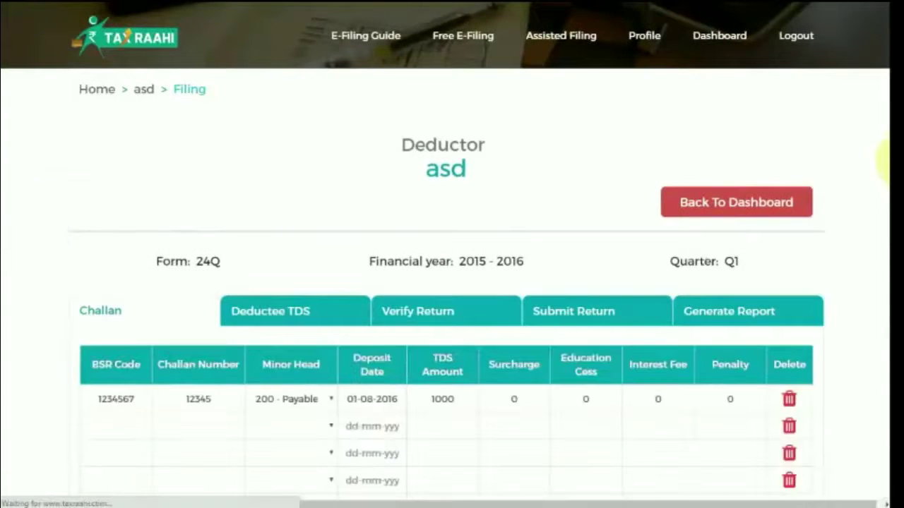
pyautogui.scroll(-3, 605, 211)
# Add a deductee with name, employee no. 123, PAN, type Company and section 192B
pyautogui.click(296, 132)
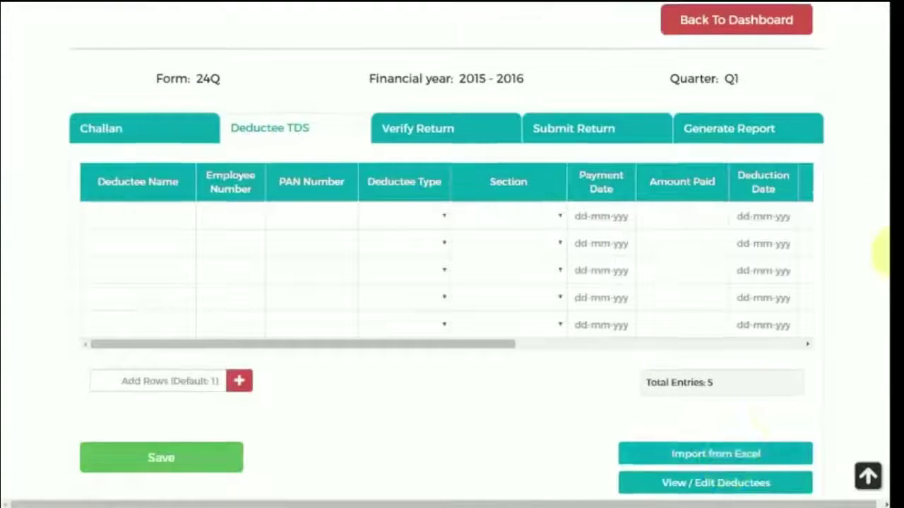
pyautogui.scroll(-1, 875, 268)
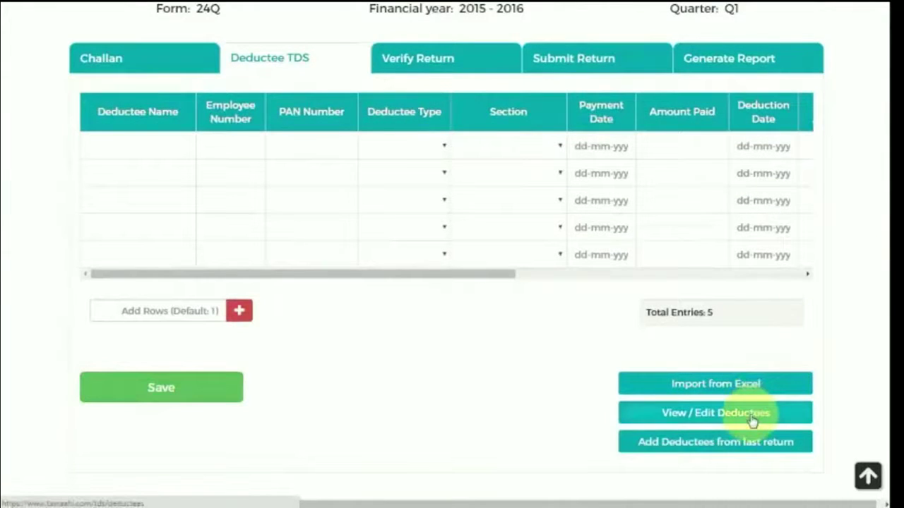
pyautogui.click(121, 146)
pyautogui.write('abc')
pyautogui.click(216, 146)
pyautogui.write('123')
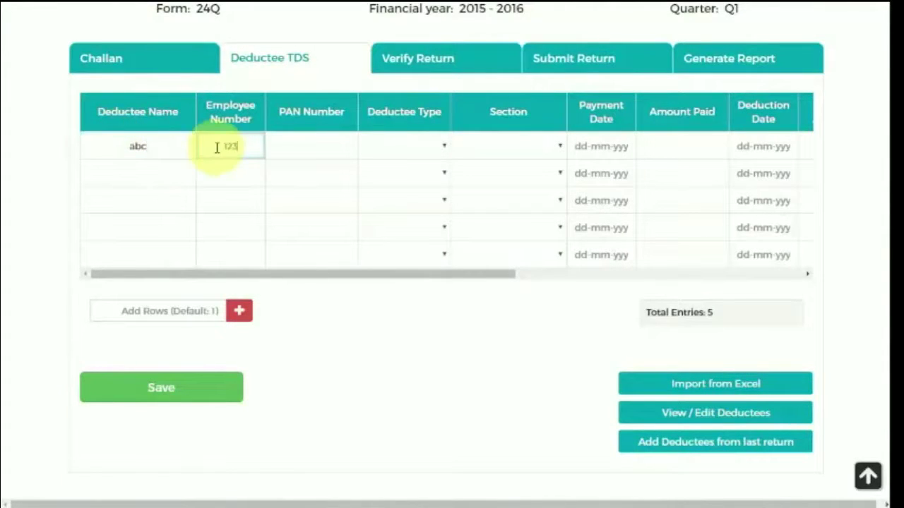
pyautogui.click(316, 144)
pyautogui.write('abcde1234e')
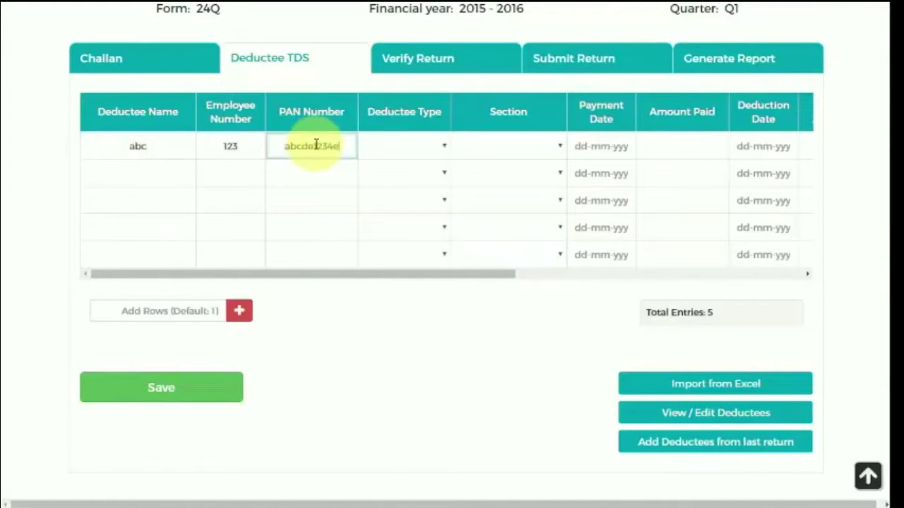
pyautogui.click(389, 145)
pyautogui.click(391, 176)
pyautogui.click(504, 149)
pyautogui.click(513, 191)
# Set payment date 01-08-2016, amount paid, and deduction date 01-08-2016 for the deductee
pyautogui.click(601, 146)
pyautogui.click(599, 219)
pyautogui.click(675, 143)
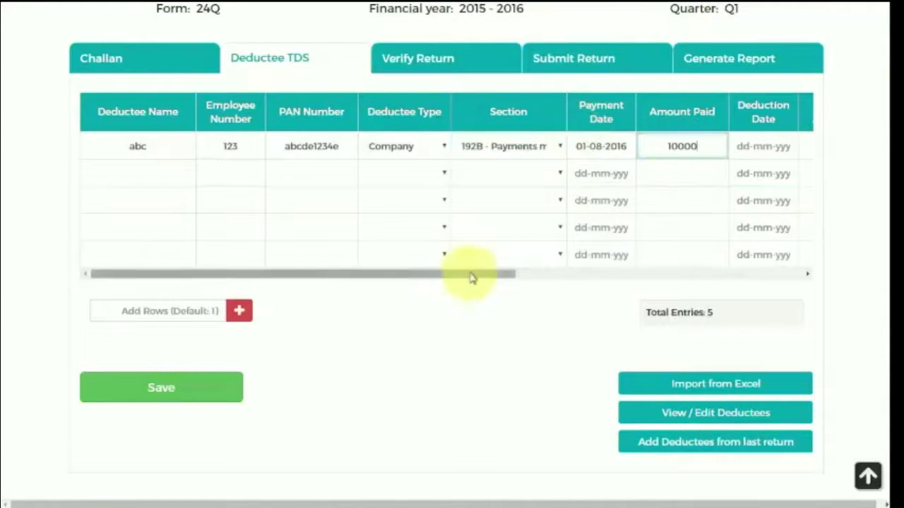
pyautogui.moveTo(470, 276); pyautogui.dragTo(770, 275)
pyautogui.click(286, 147)
pyautogui.click(264, 222)
# Enter deductee TDS 1000 with surcharge and cess 0, link challan 12345, and save
pyautogui.click(343, 146)
pyautogui.write('1000')
pyautogui.click(431, 147)
pyautogui.write('0')
pyautogui.click(470, 145)
pyautogui.write('0')
pyautogui.click(526, 149)
pyautogui.click(596, 164)
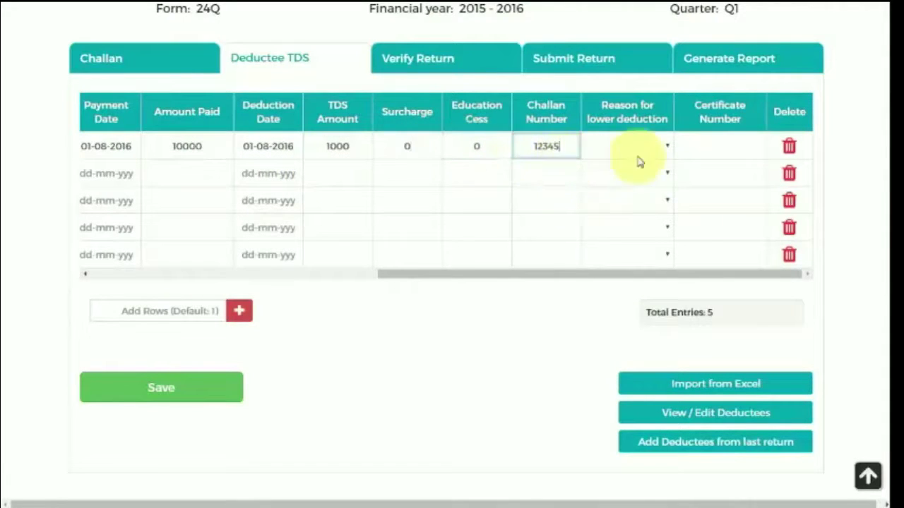
pyautogui.moveTo(427, 275); pyautogui.dragTo(138, 276)
pyautogui.click(151, 391)
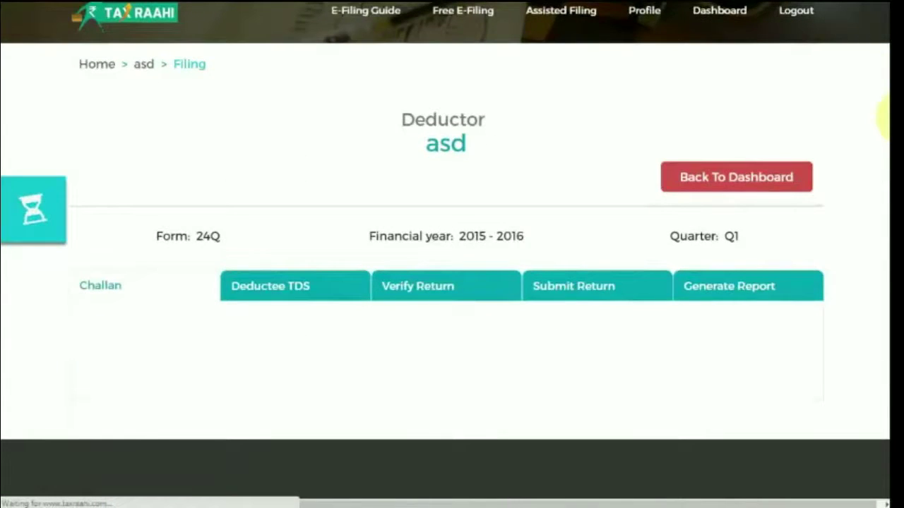
# Verify the return and review results: no errors, only a Rs. 82600 late filing fee
pyautogui.scroll(-3, 886, 137)
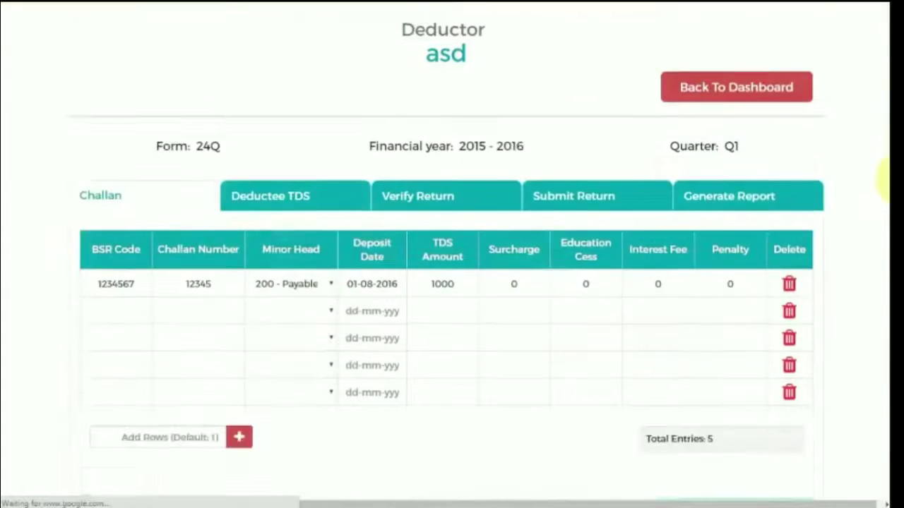
pyautogui.scroll(1, 887, 191)
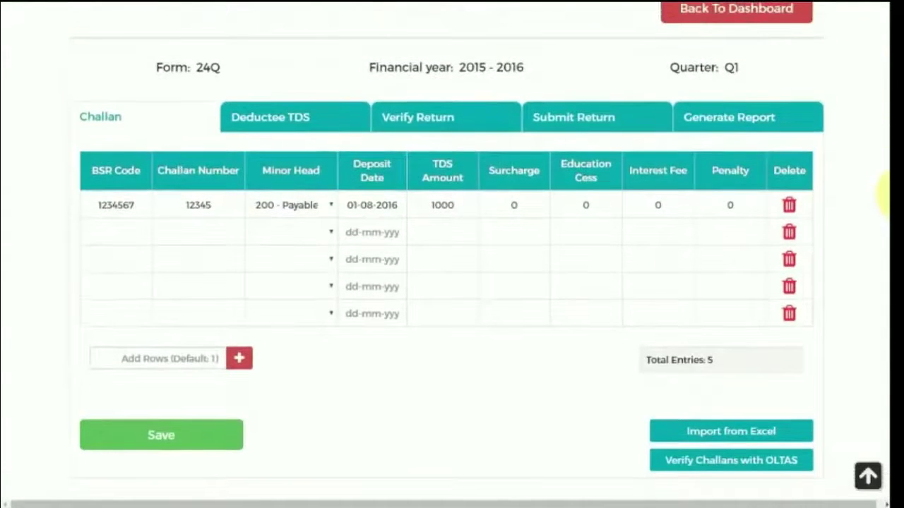
pyautogui.click(404, 123)
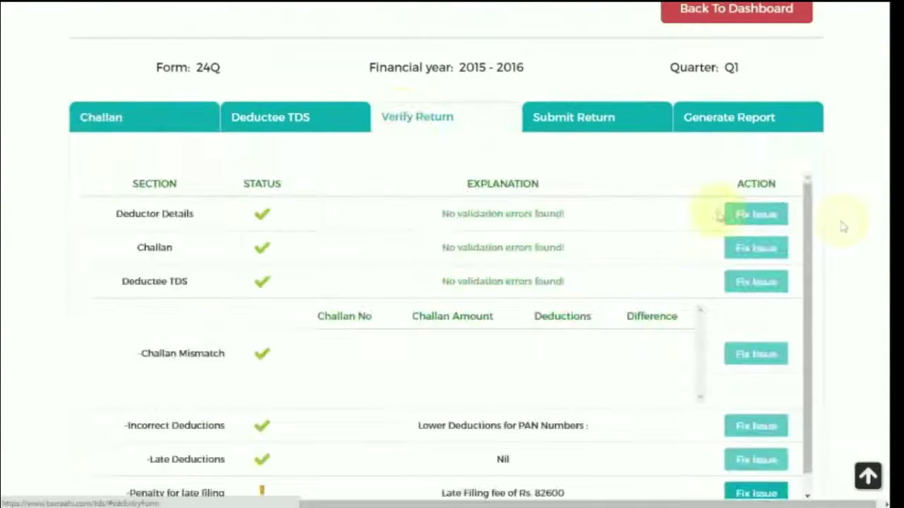
pyautogui.scroll(-2, 883, 192)
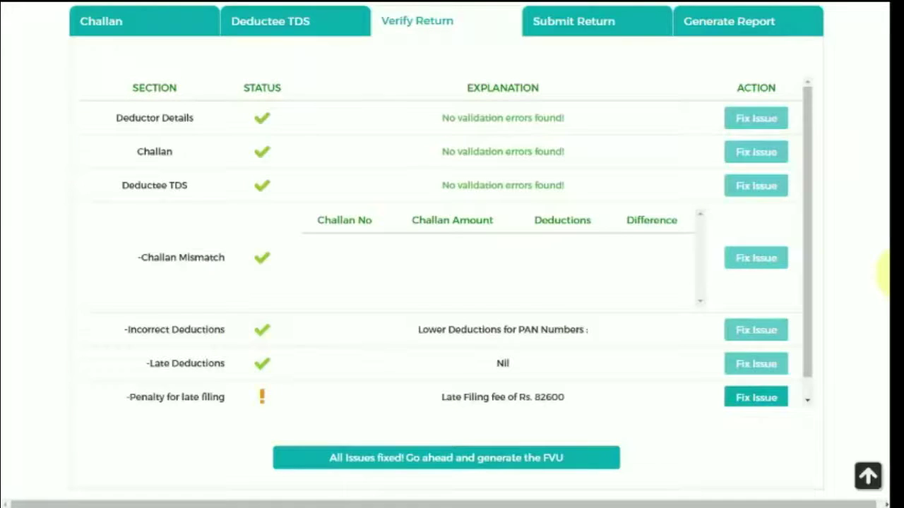
pyautogui.scroll(-2, 889, 276)
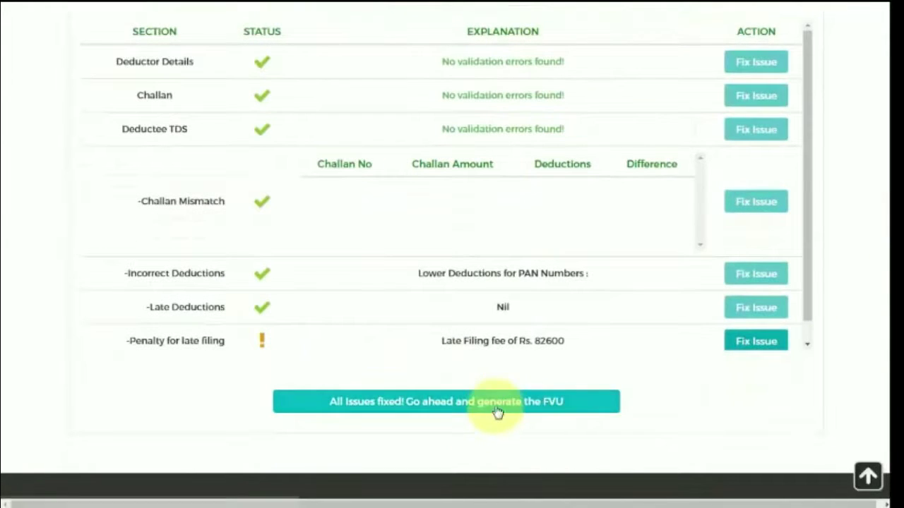
pyautogui.scroll(-1, 808, 330)
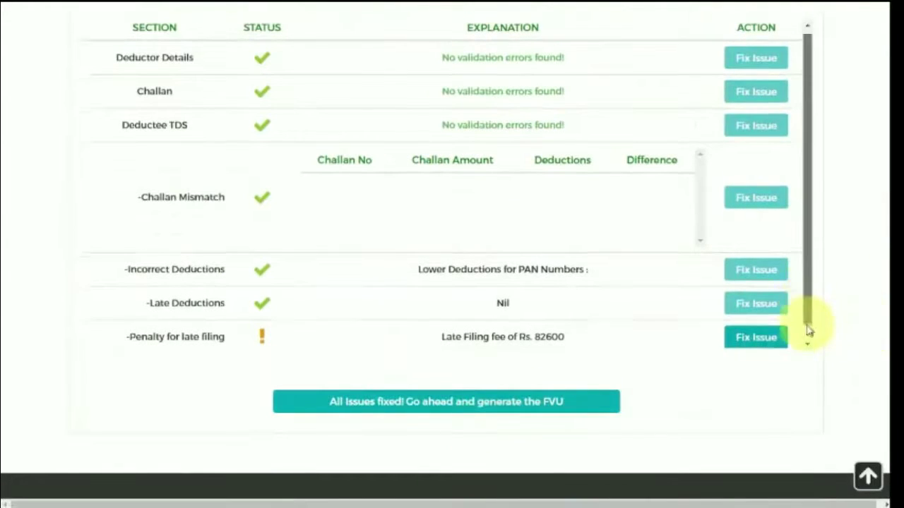
pyautogui.scroll(-1, 808, 330)
# Generate the return's FVU file, then show the Form 24Q, 16 and 16A report options
pyautogui.click(470, 402)
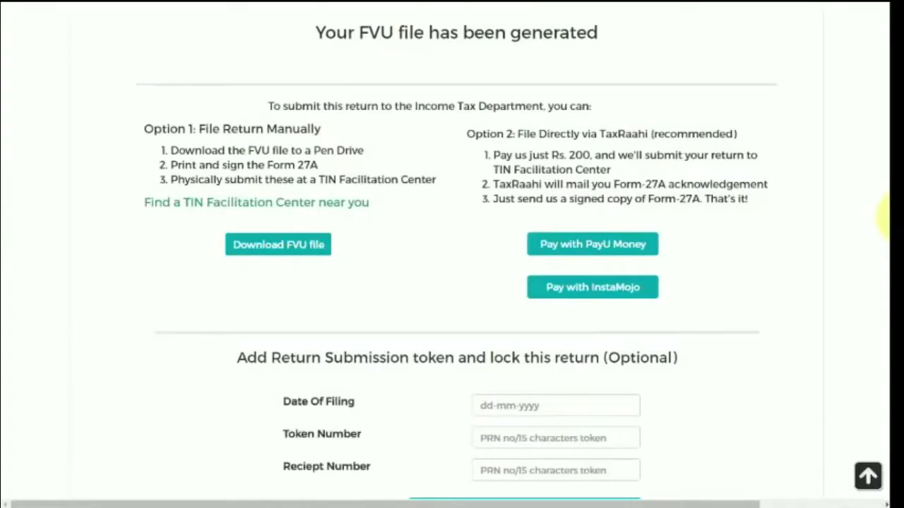
pyautogui.scroll(-1, 884, 219)
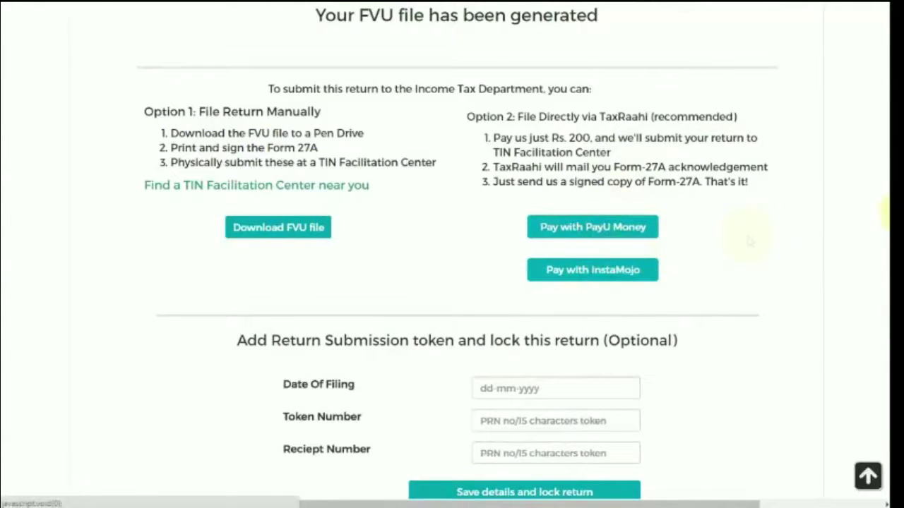
pyautogui.scroll(-1, 888, 219)
pyautogui.scroll(-2, 888, 220)
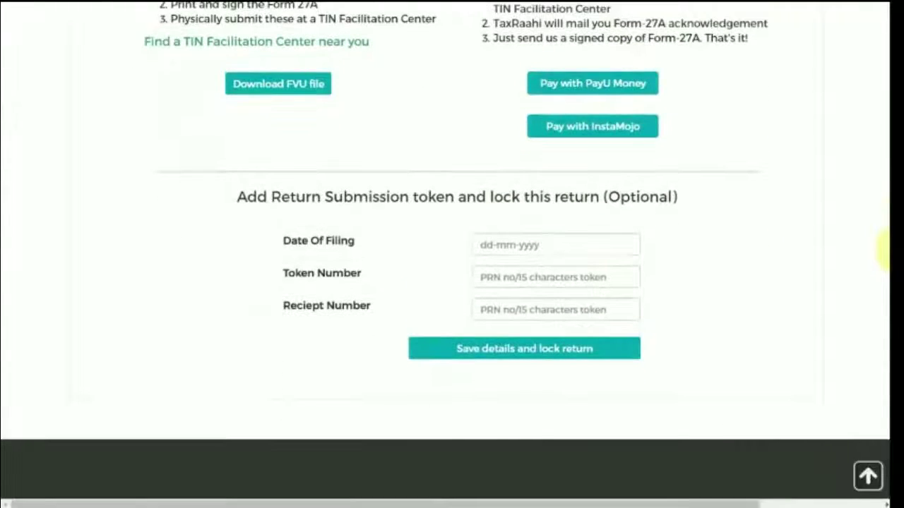
pyautogui.moveTo(886, 247); pyautogui.dragTo(888, 66)
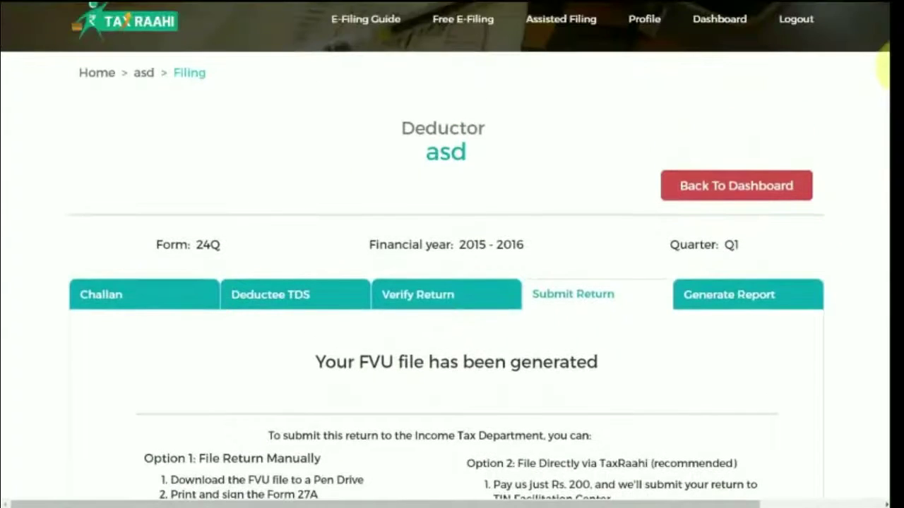
pyautogui.click(781, 303)
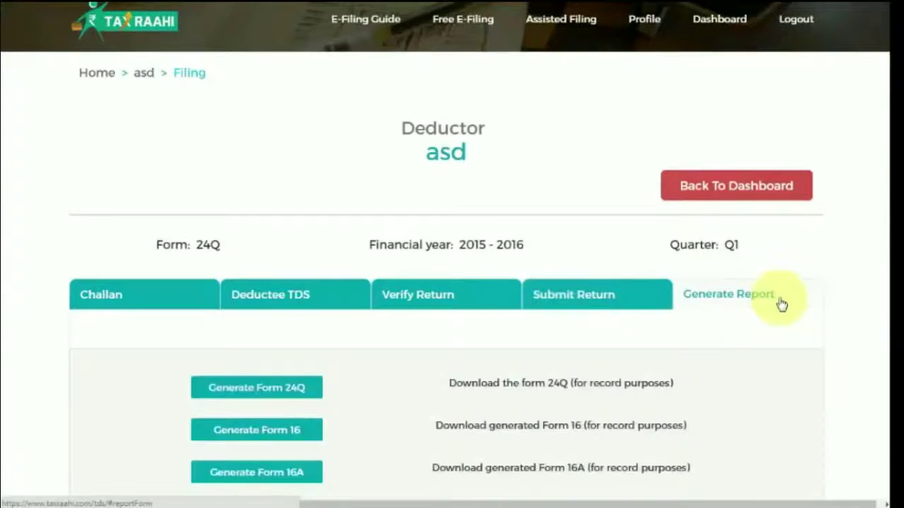
pyautogui.scroll(-1, 883, 191)
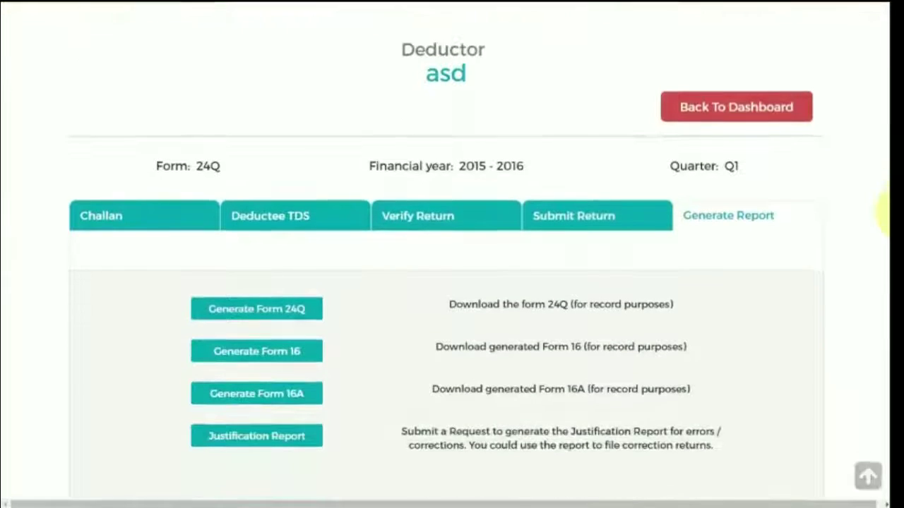